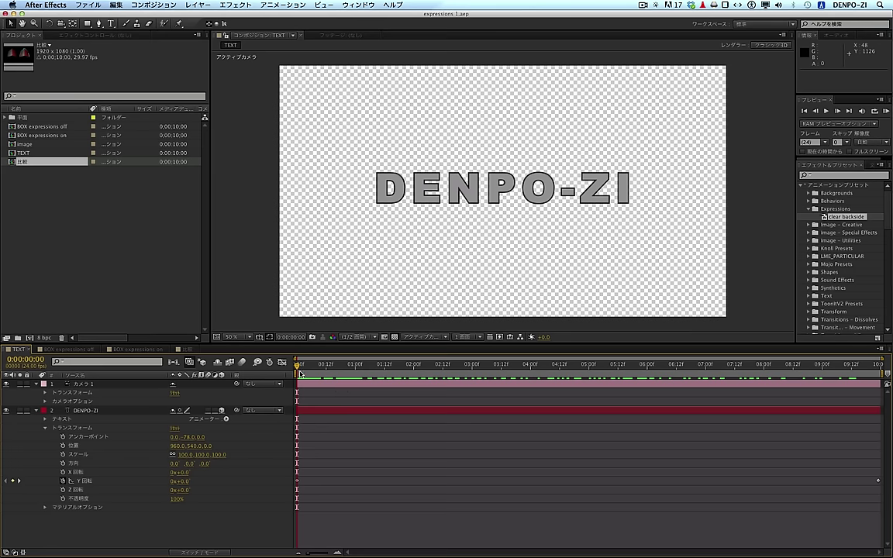
# Preview the spinning DENPO-ZI text, then review the saved backside-hiding expression in TextEdit
pyautogui.press('KP_0')
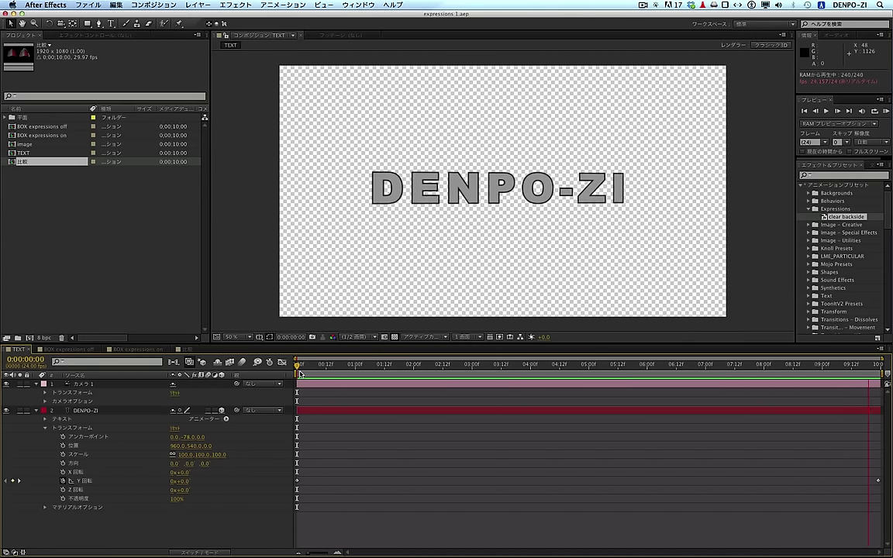
pyautogui.moveTo(300, 375)
pyautogui.mouseDown()
pyautogui.moveTo(307, 371)
pyautogui.moveTo(297, 372)
pyautogui.mouseUp()
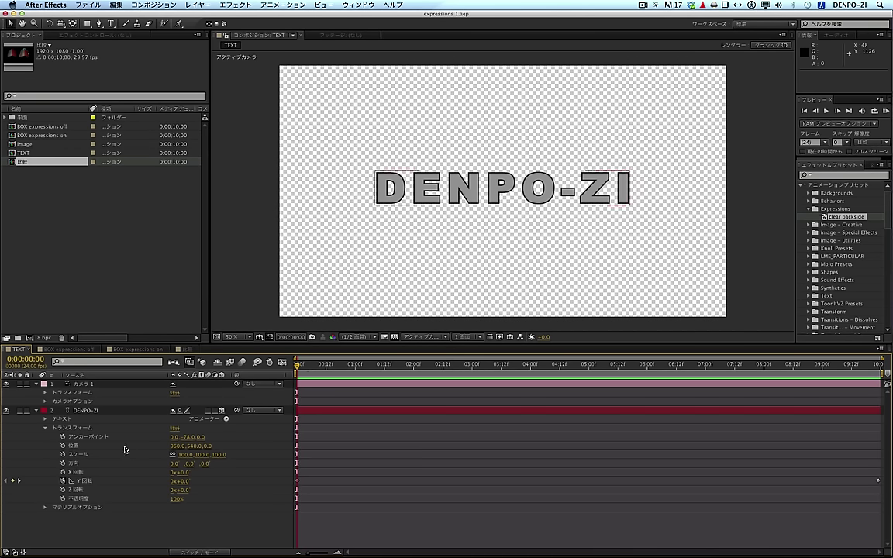
pyautogui.press('super+Tab')
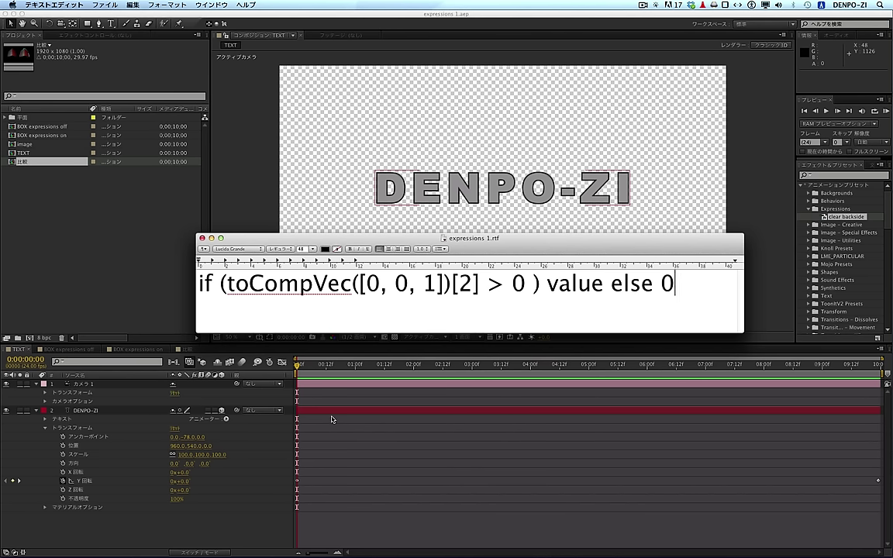
# Back in After Effects, select the DENPO-ZI text layer's Opacity property
pyautogui.click(198, 483)
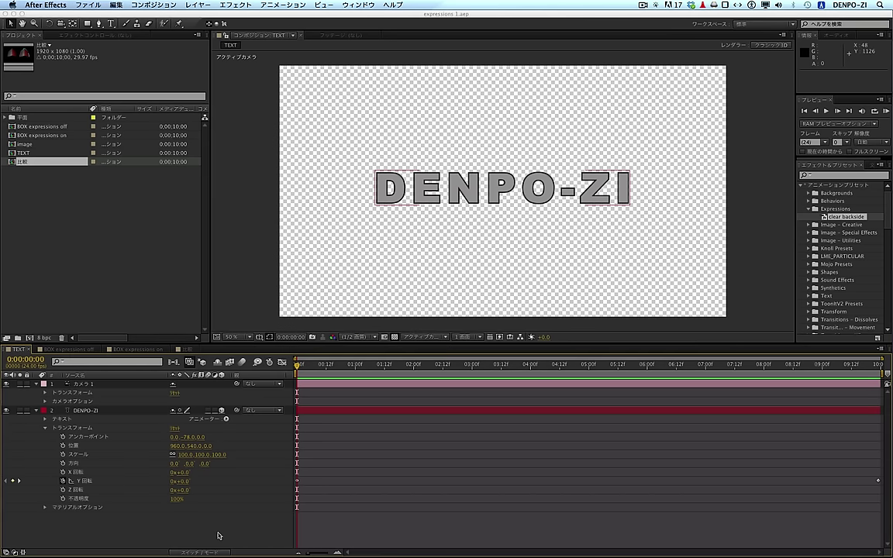
pyautogui.click(85, 411)
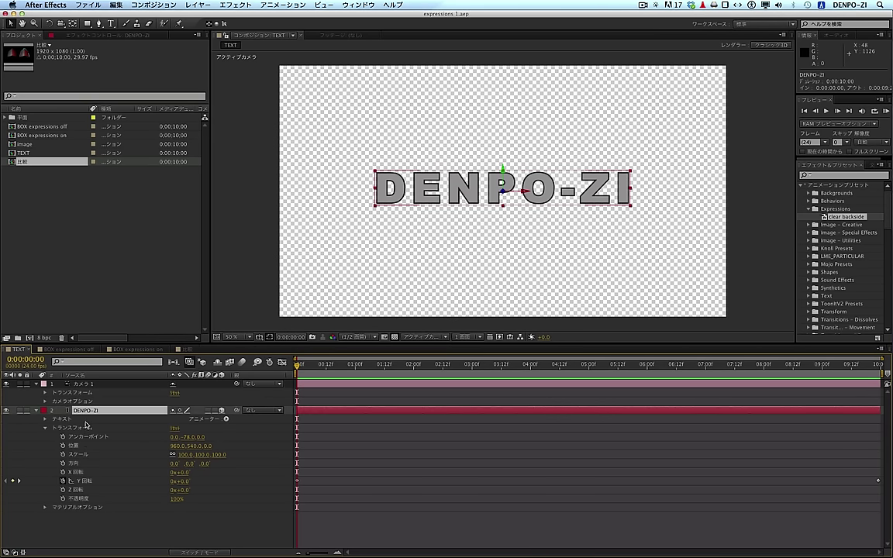
pyautogui.click(83, 501)
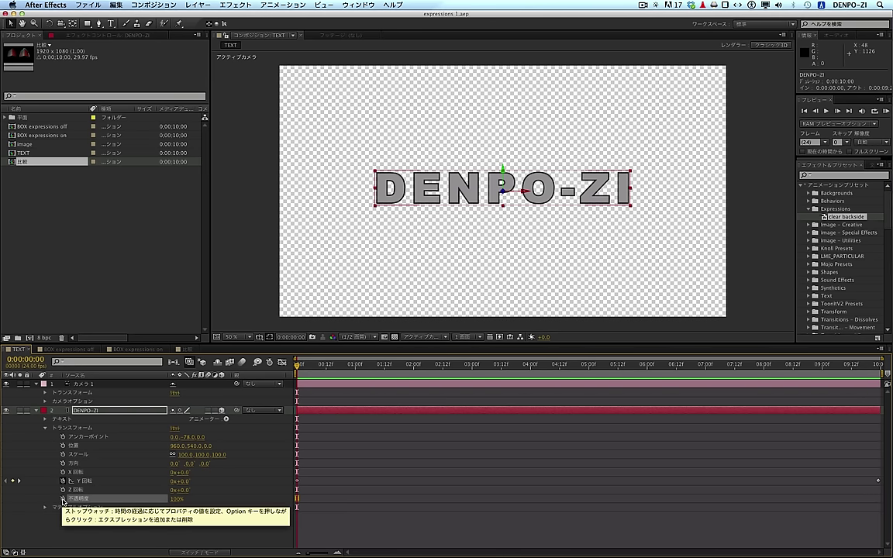
# Give DENPO-ZI's Opacity the expression 'if (toCompVec([0, 0, 1])[2] > 0 ) value else 0' from TextEdit
pyautogui.keyDown('alt'); pyautogui.click(63, 500); pyautogui.keyUp('alt')
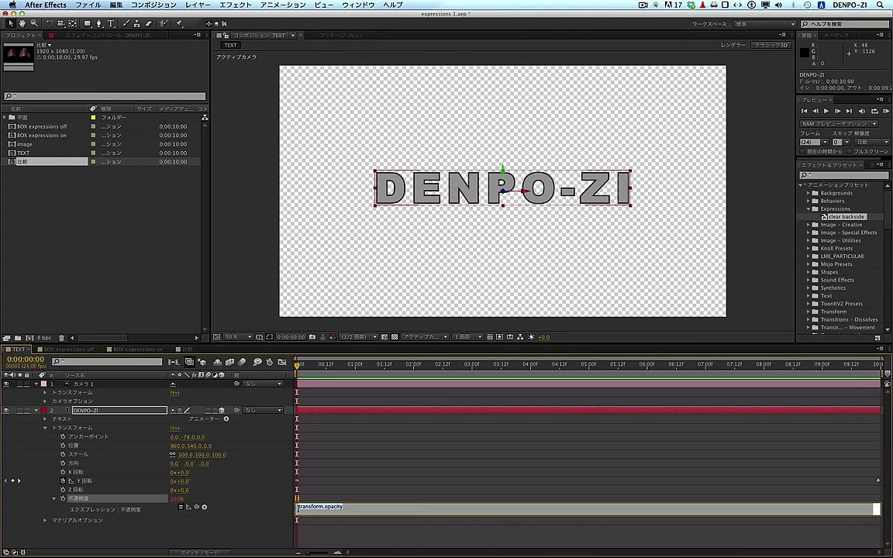
pyautogui.press('super+Tab')
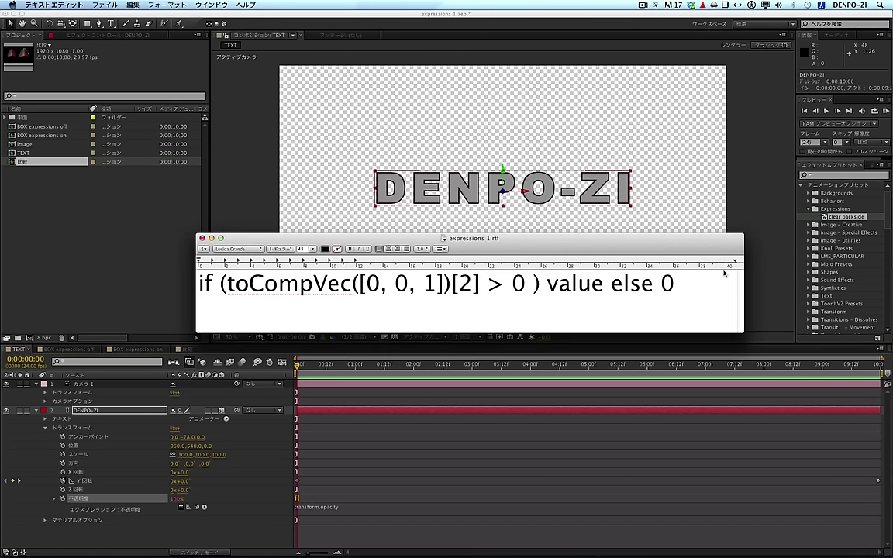
pyautogui.moveTo(693, 284); pyautogui.dragTo(195, 292)
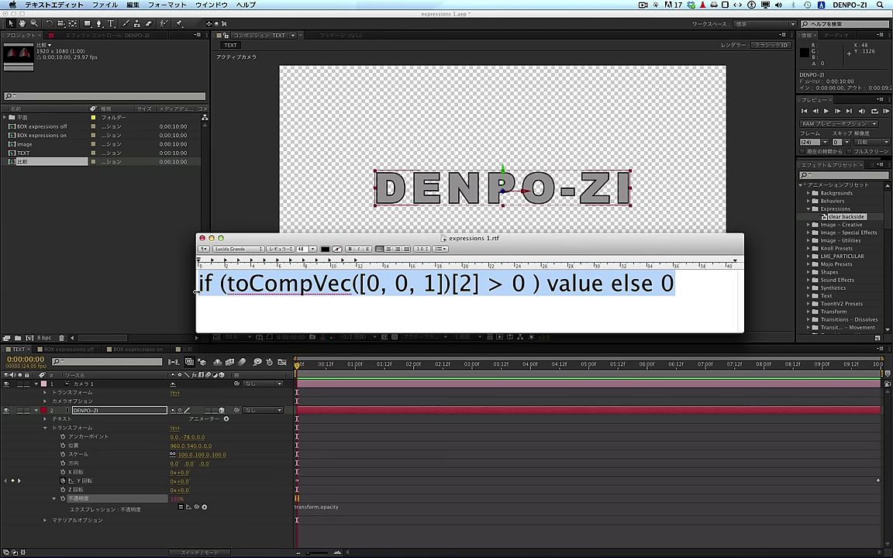
pyautogui.press('super+c')
pyautogui.click(310, 507)
pyautogui.click(310, 508)
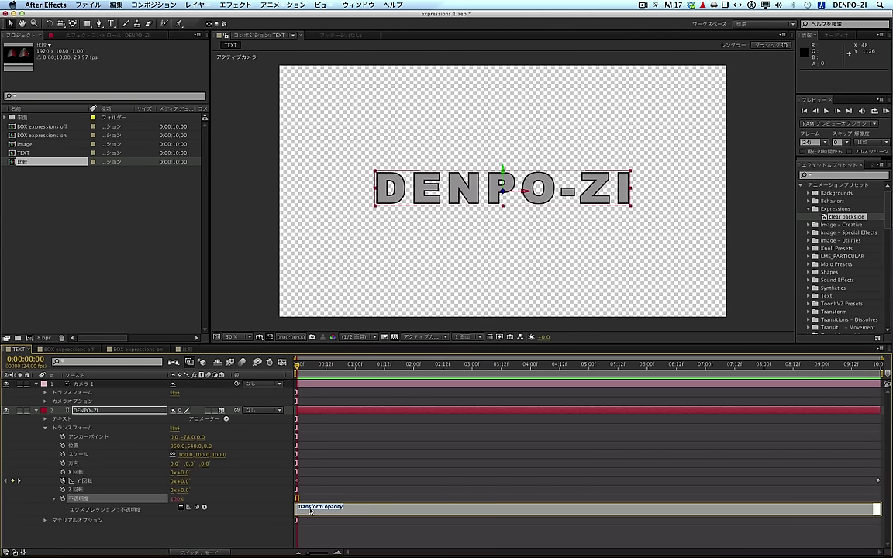
pyautogui.press('super+v')
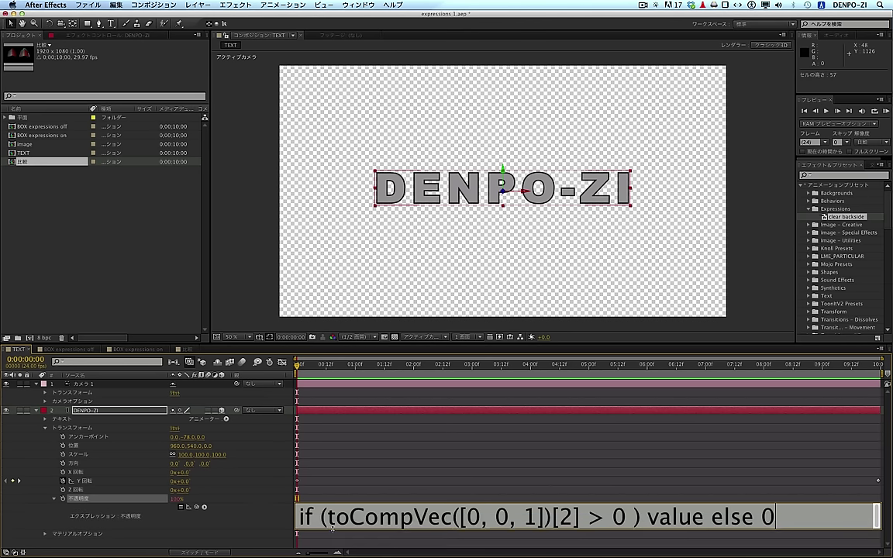
pyautogui.click(52, 524)
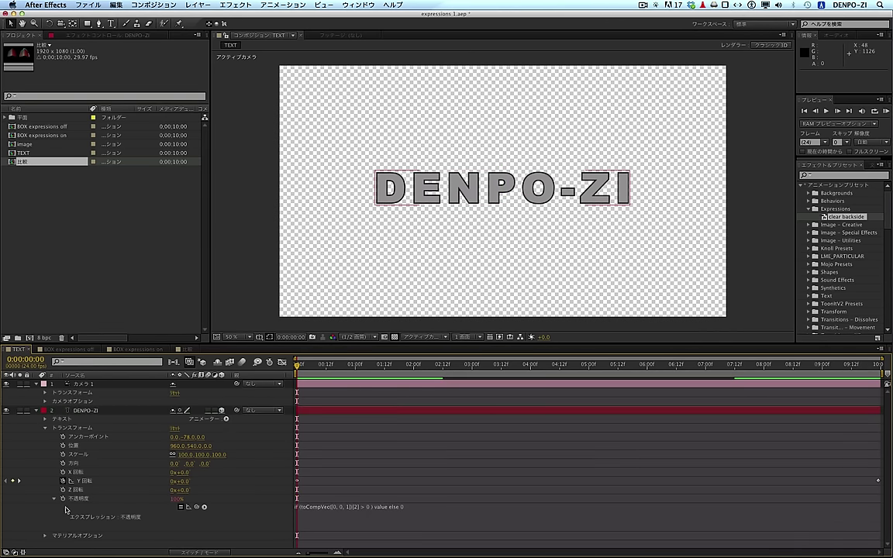
# Preview the spin and scrub near 02:00f to confirm the text hides, then collapse Opacity
pyautogui.press('KP_0')
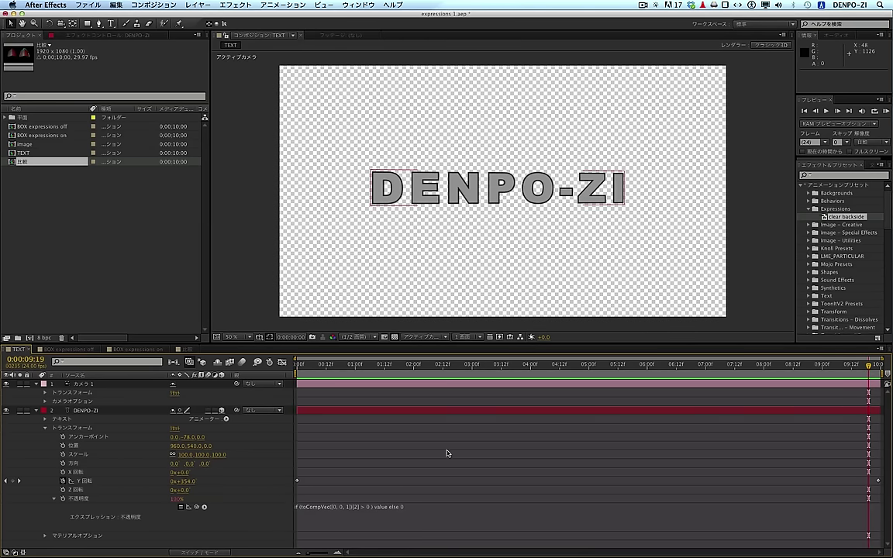
pyautogui.click(488, 366)
pyautogui.moveTo(488, 367); pyautogui.dragTo(450, 366)
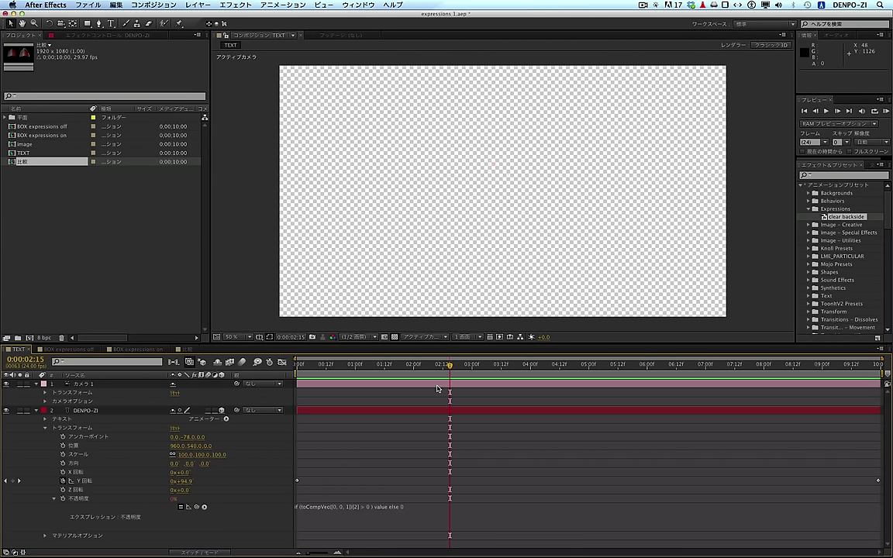
pyautogui.moveTo(403, 365)
pyautogui.mouseDown()
pyautogui.moveTo(414, 369)
pyautogui.moveTo(406, 369)
pyautogui.mouseUp()
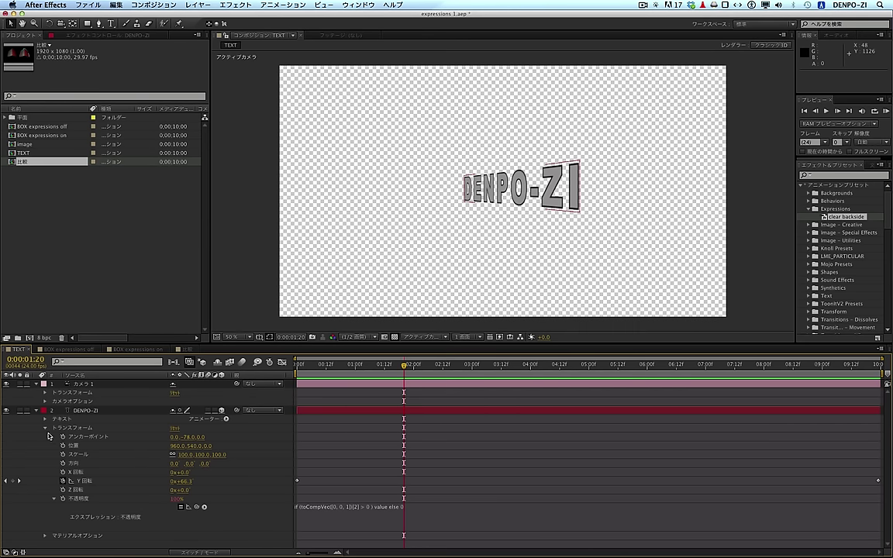
pyautogui.click(54, 499)
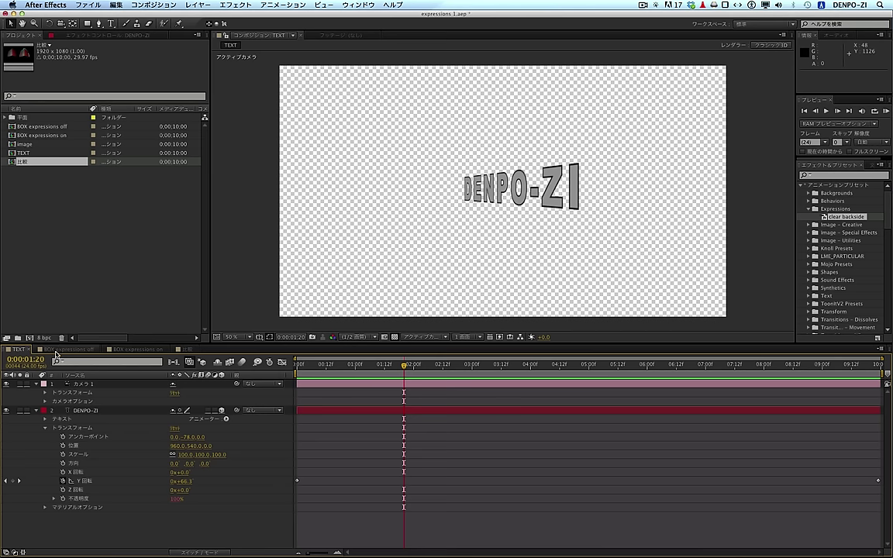
# In BOX expressions off, inspect the cube zoomed in, then orbit around it at 100%
pyautogui.click(56, 353)
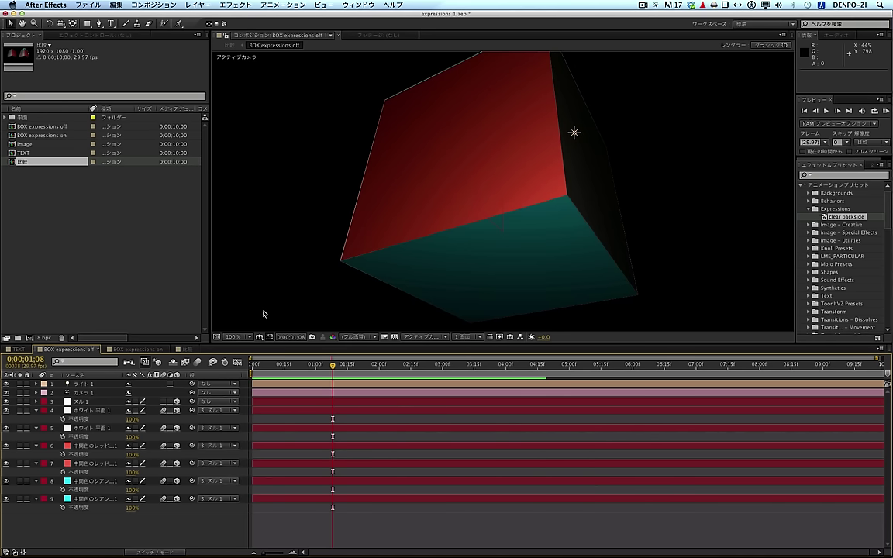
pyautogui.press('.')
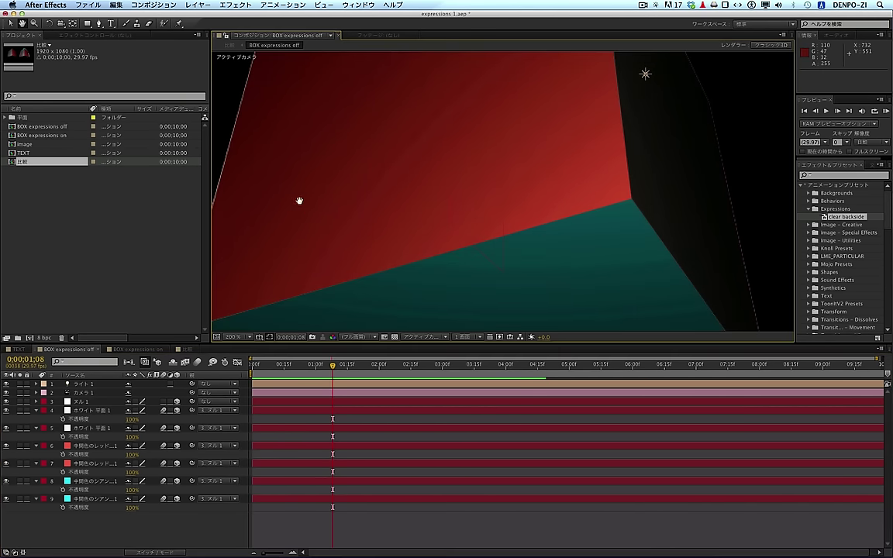
pyautogui.moveTo(299, 199)
pyautogui.mouseDown()
pyautogui.moveTo(436, 230)
pyautogui.moveTo(432, 273)
pyautogui.mouseUp()
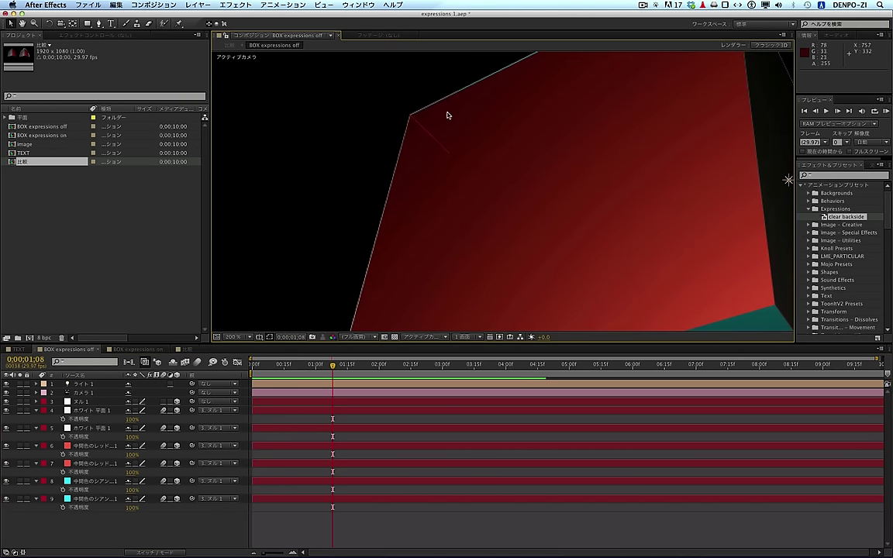
pyautogui.press(',')
pyautogui.moveTo(479, 176)
pyautogui.mouseDown()
pyautogui.moveTo(425, 179)
pyautogui.moveTo(408, 165)
pyautogui.mouseUp()
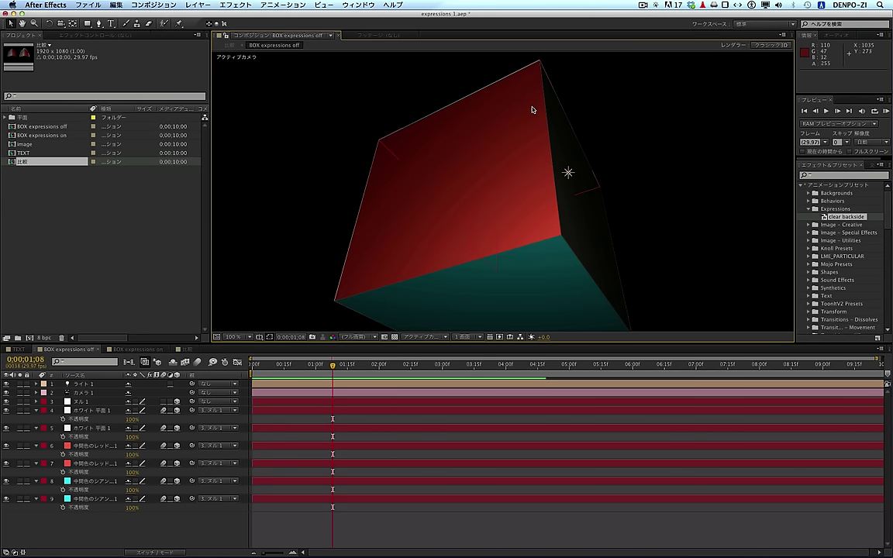
# Open the 比較 comparison composition and RAM-preview both cubes animating
pyautogui.click(132, 351)
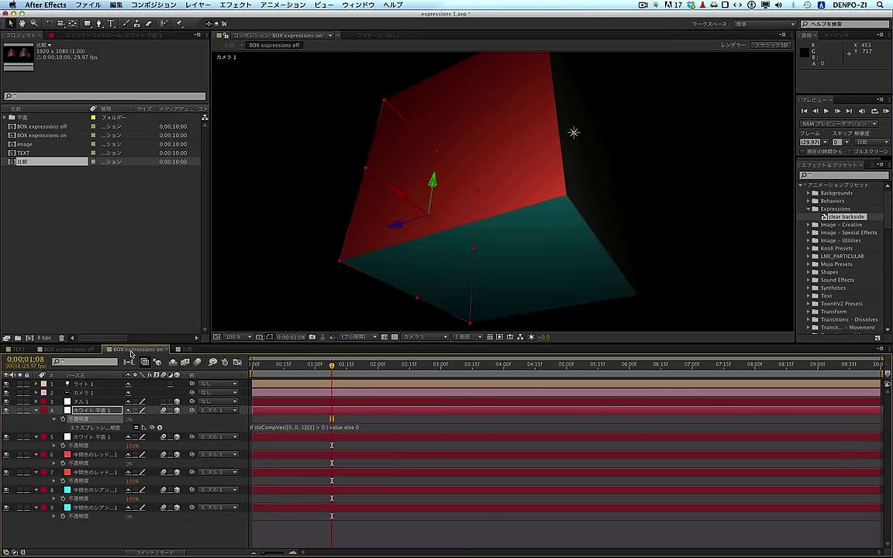
pyautogui.click(159, 538)
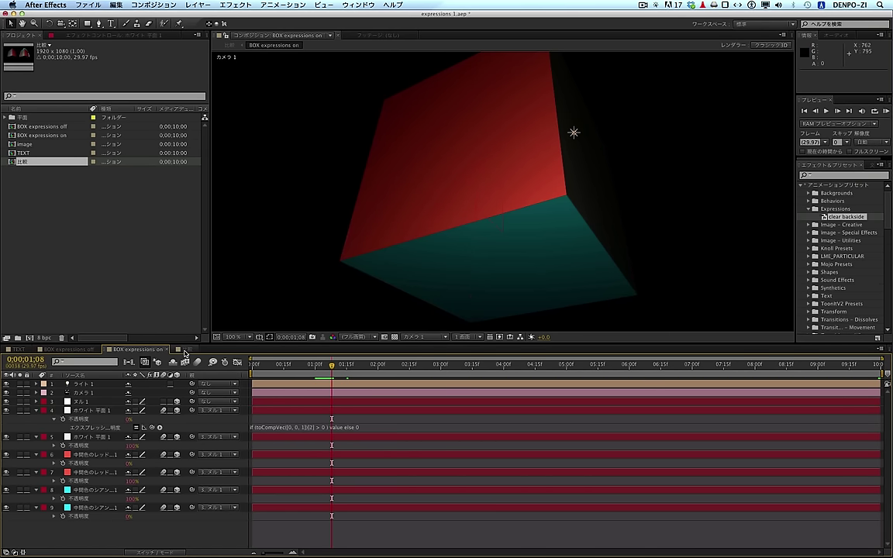
pyautogui.click(187, 351)
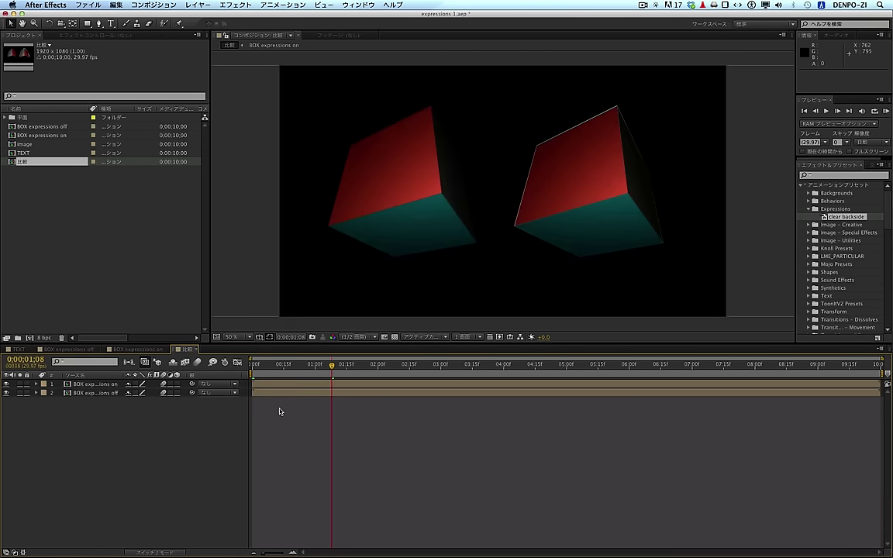
pyautogui.click(401, 283)
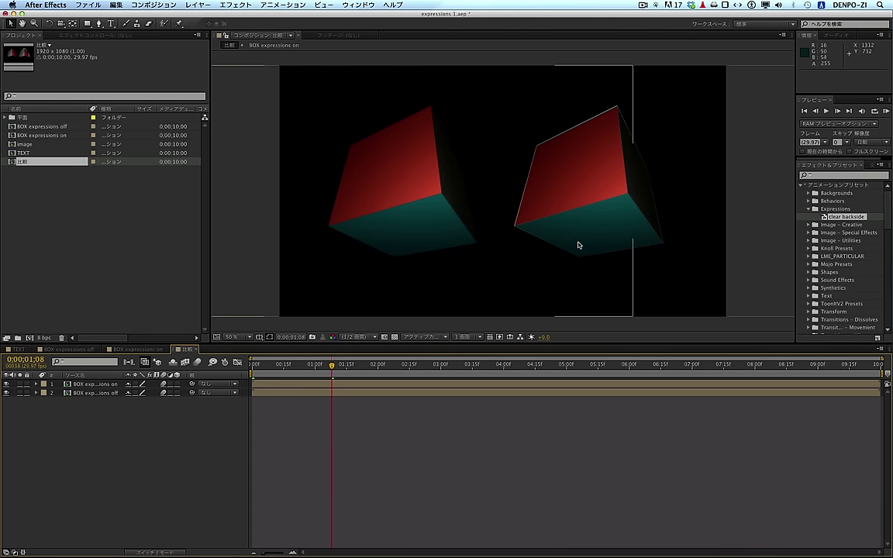
pyautogui.press('KP_0')
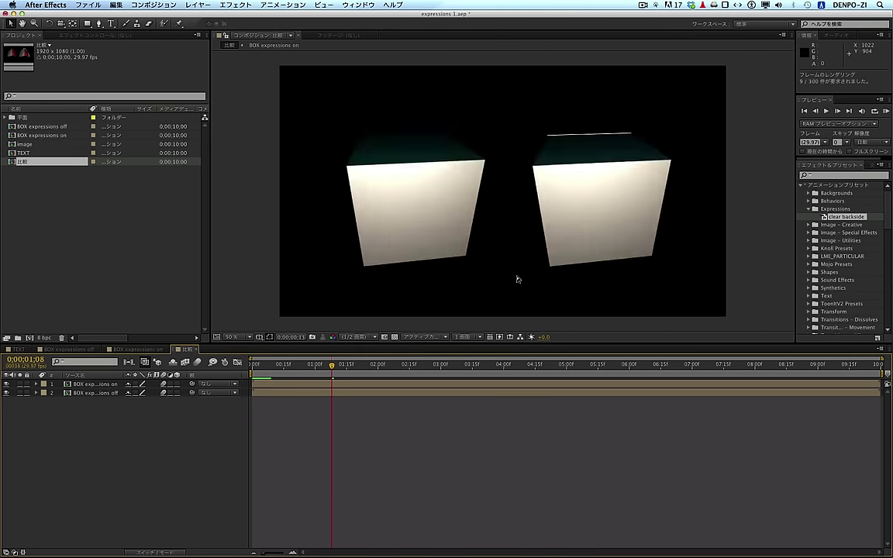
pyautogui.press('space')
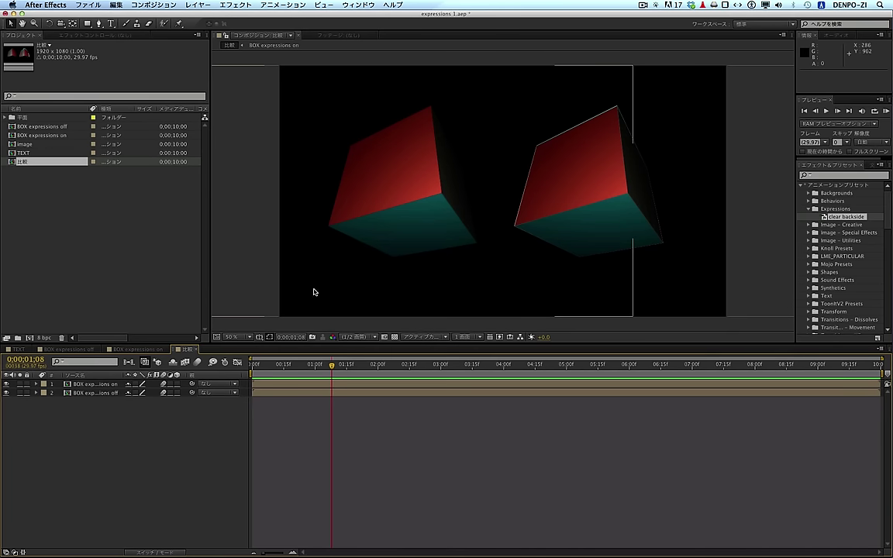
# Enable motion blur, replay the preview, and return to BOX expressions on
pyautogui.click(198, 362)
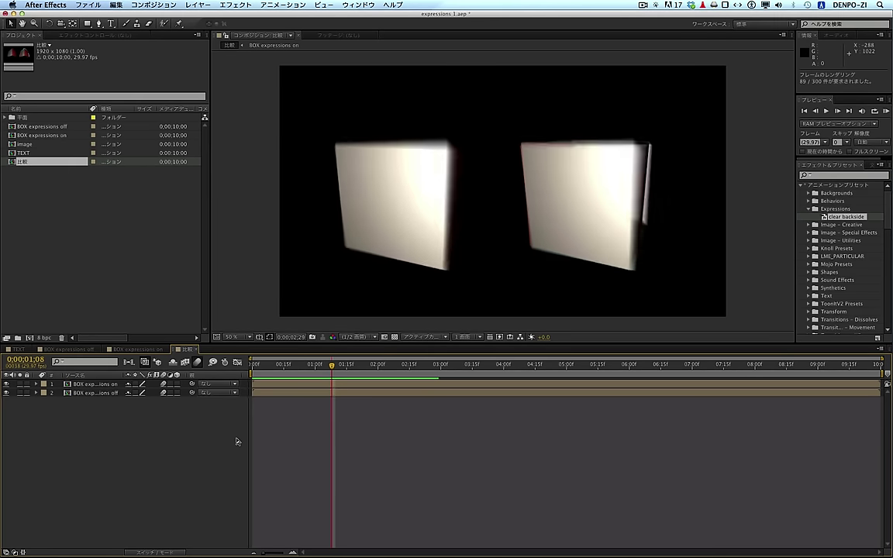
pyautogui.press('space')
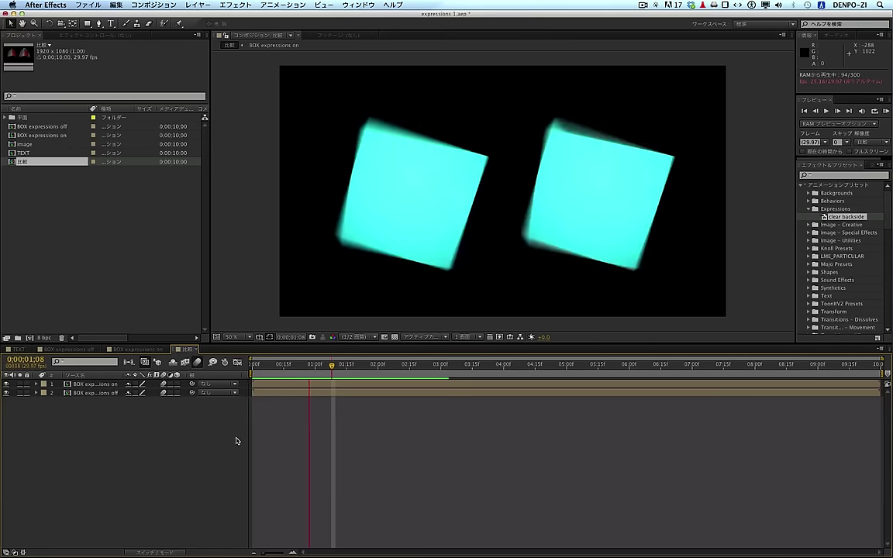
pyautogui.press('space')
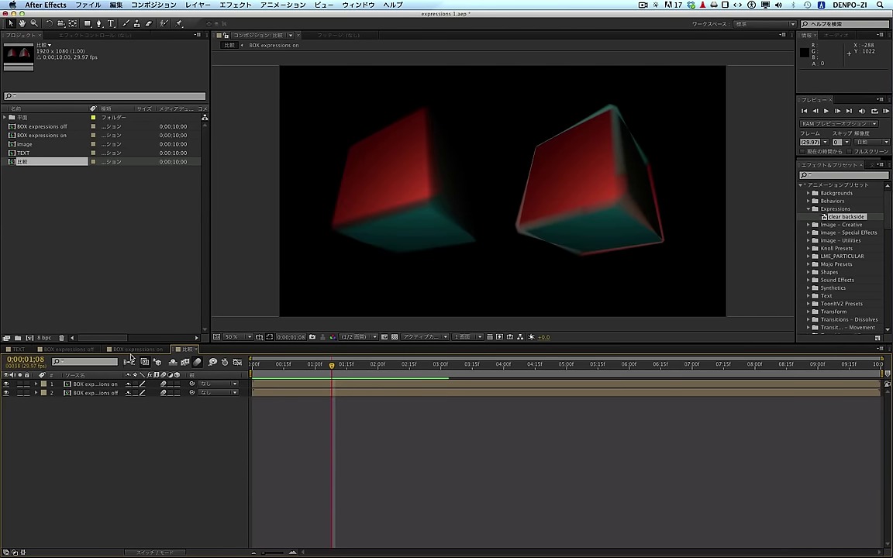
pyautogui.click(136, 349)
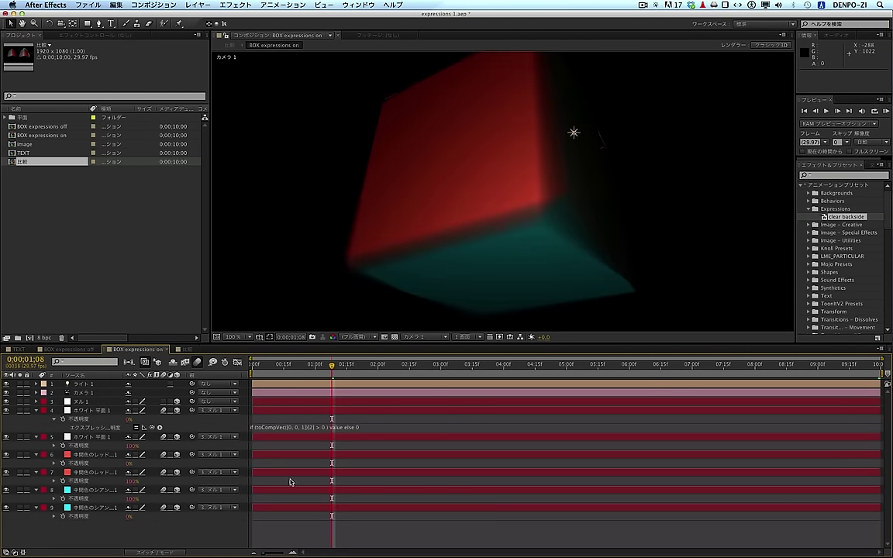
pyautogui.click(127, 425)
pyautogui.click(89, 411)
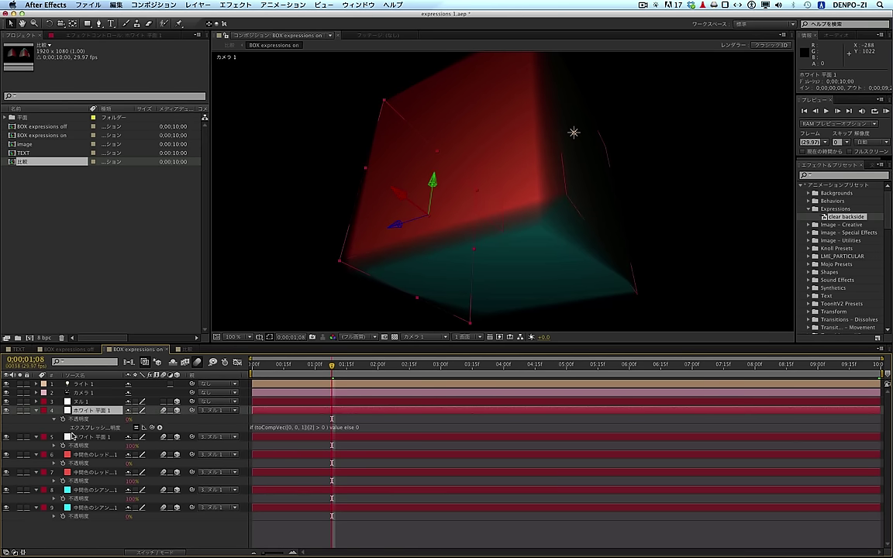
pyautogui.click(82, 420)
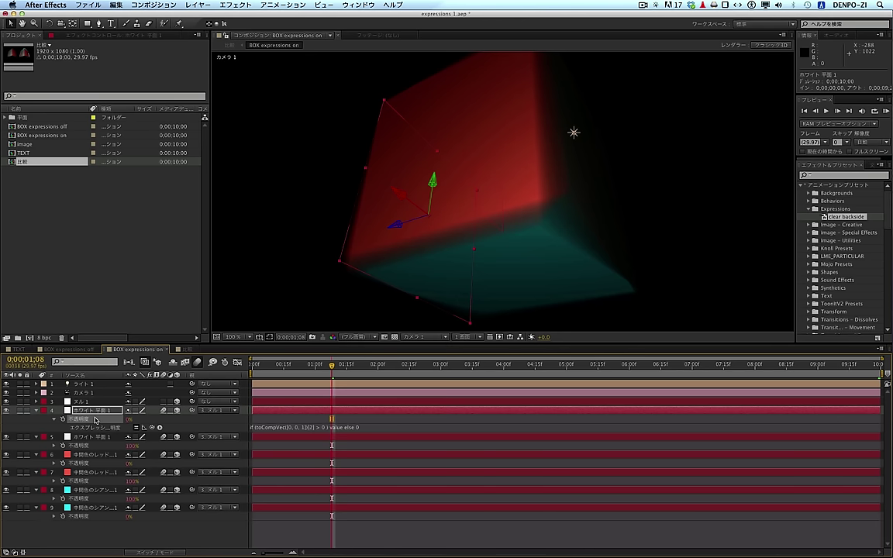
pyautogui.click(280, 6)
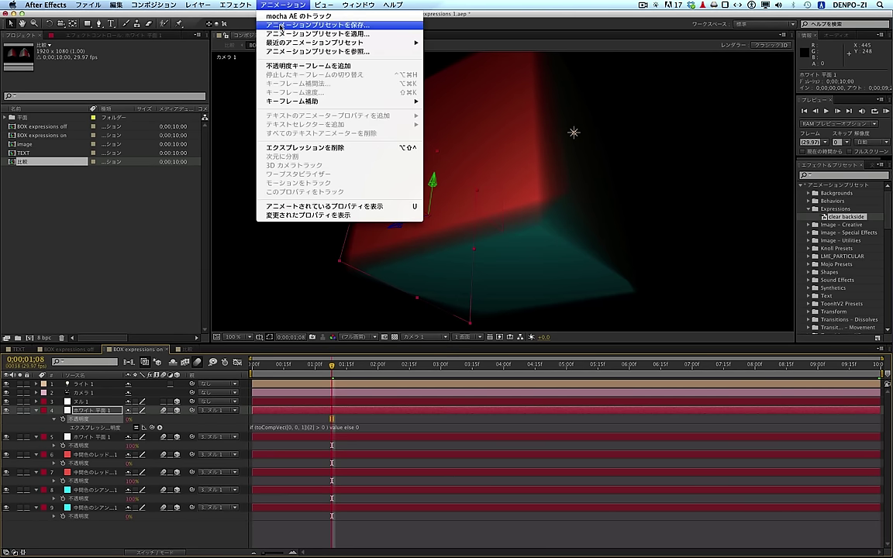
pyautogui.click(271, 26)
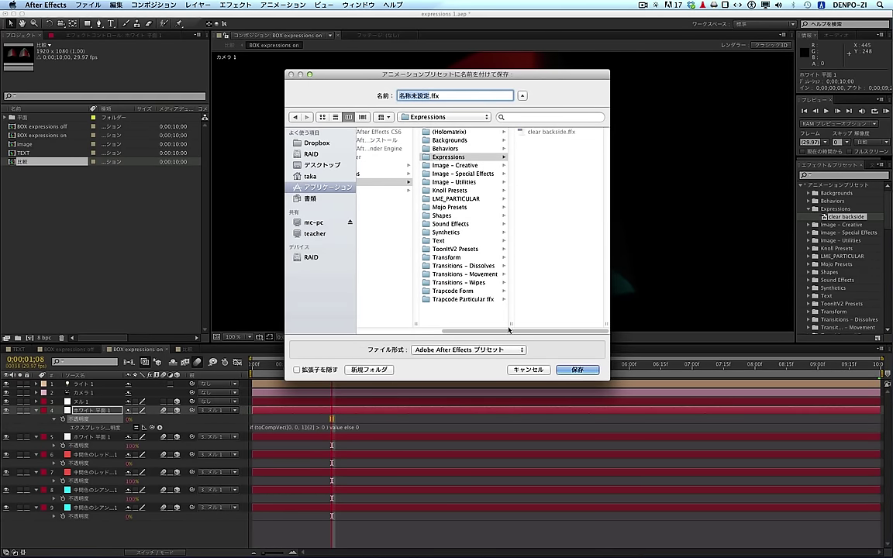
pyautogui.click(530, 371)
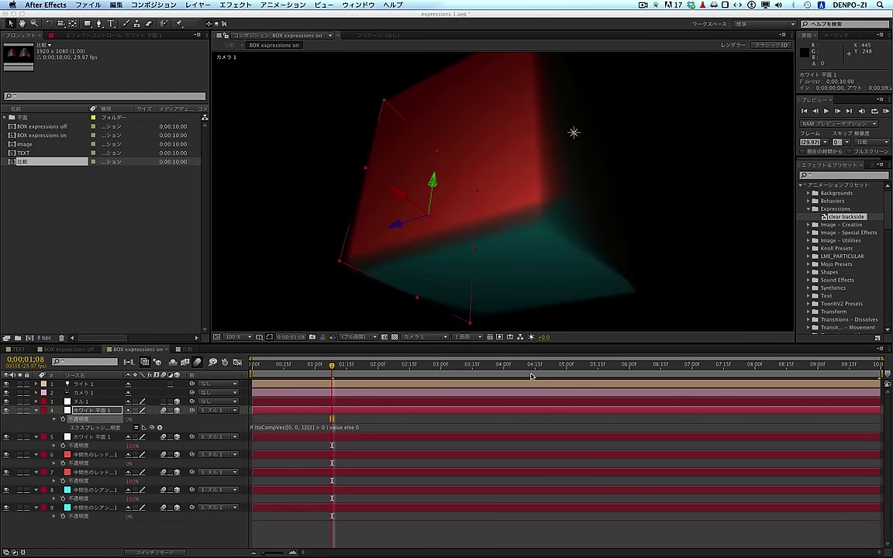
# Apply the clear backside preset to cube face layers 4–9 in BOX expressions off
pyautogui.click(68, 349)
pyautogui.moveTo(52, 513); pyautogui.dragTo(105, 416)
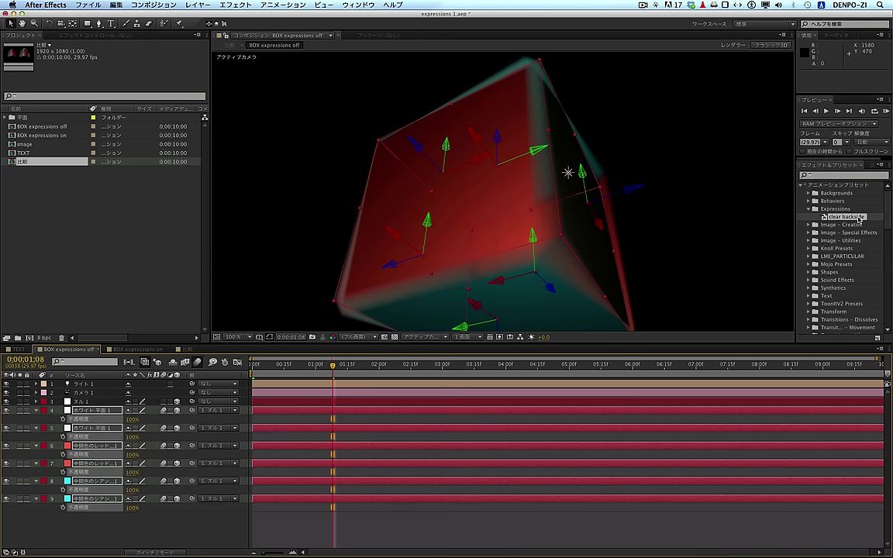
pyautogui.doubleClick(841, 217)
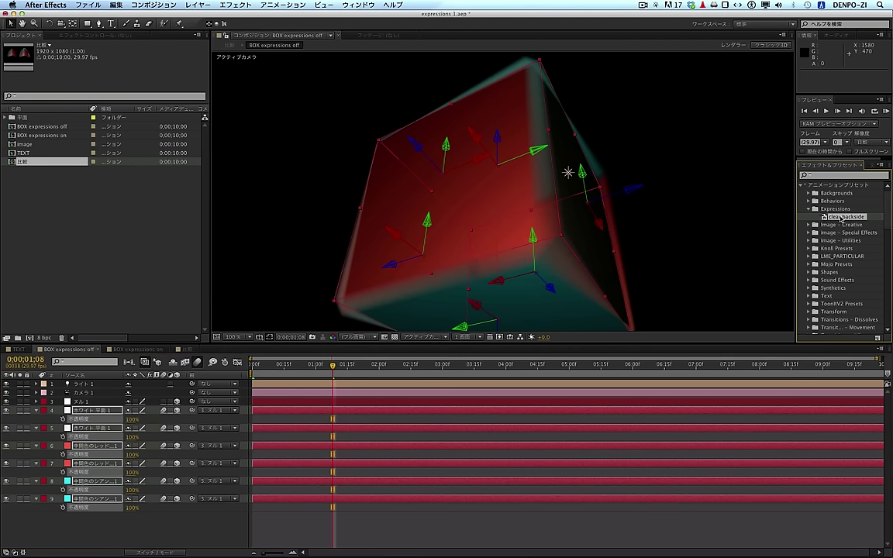